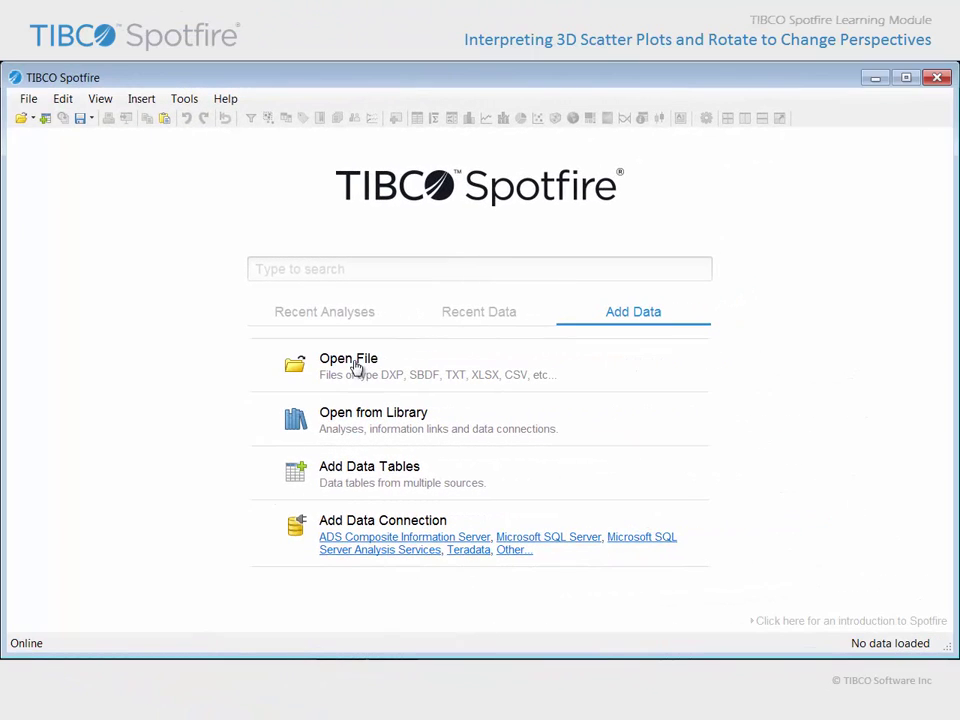
Open Interpreting 3D Scatter Plots.dxp and accept the copyright page to reach the Company Benchmark Data table.
{"action": "left_click", "coordinate": [352, 368]}
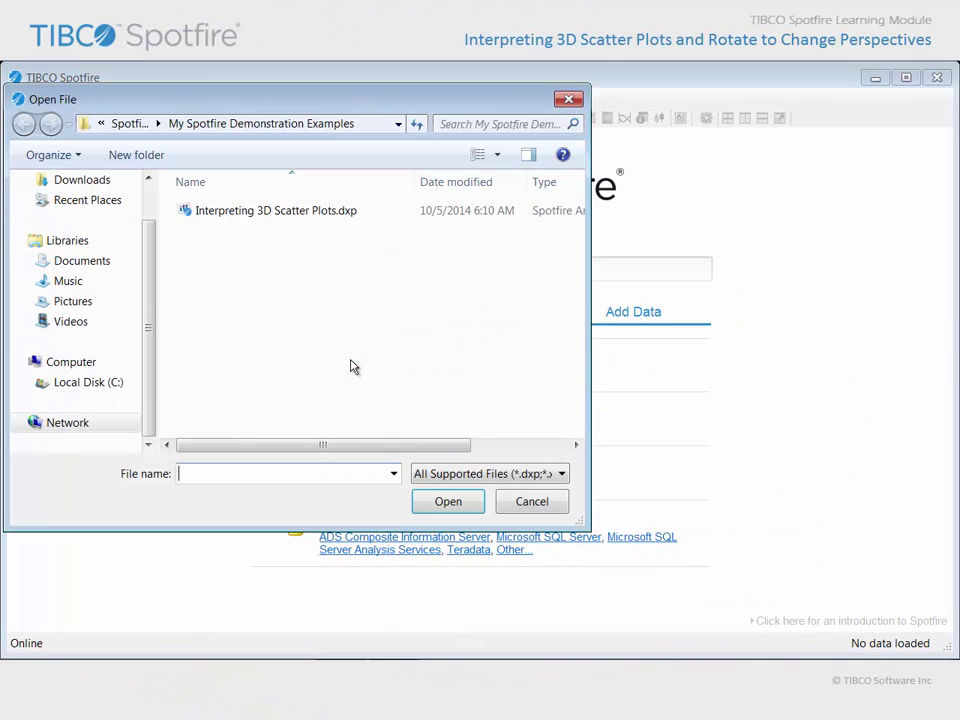
{"action": "left_click", "coordinate": [252, 216]}
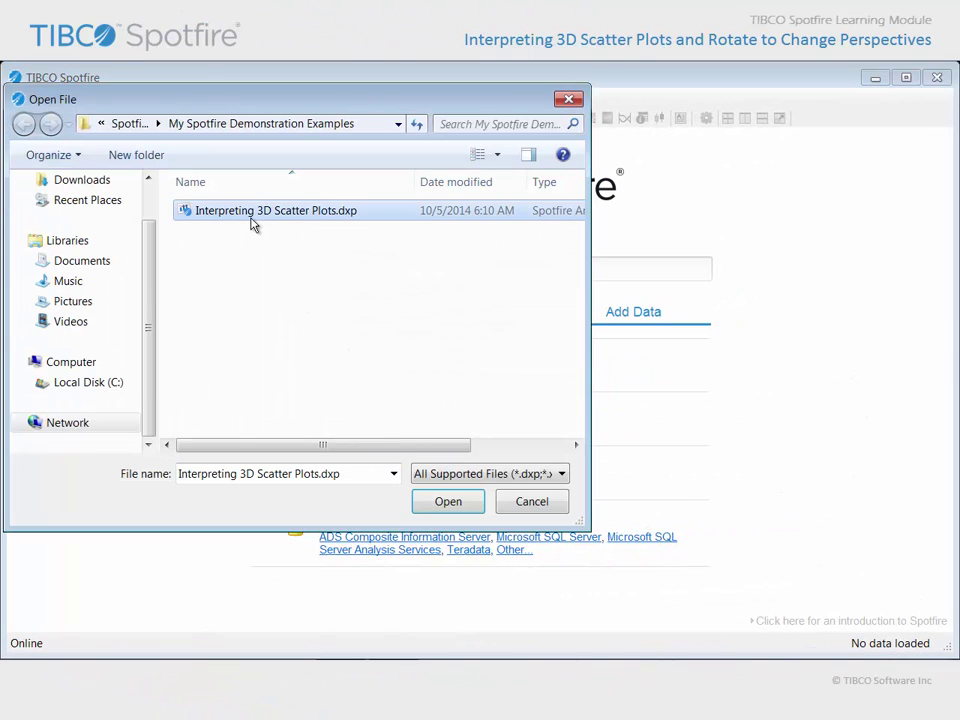
{"action": "left_click", "coordinate": [456, 503]}
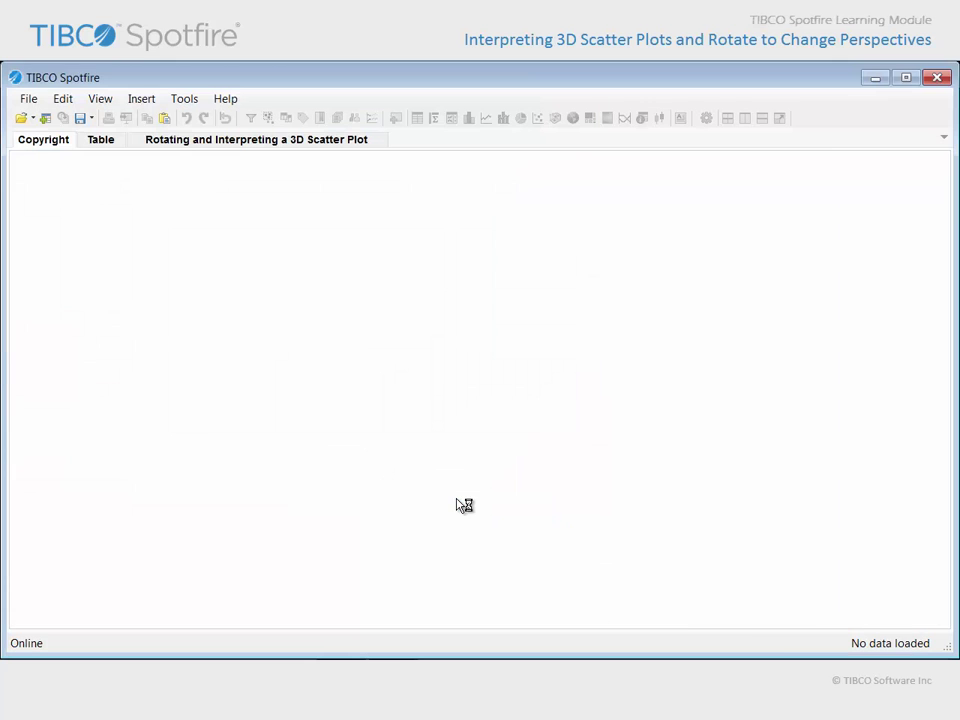
{"action": "left_click", "coordinate": [448, 213]}
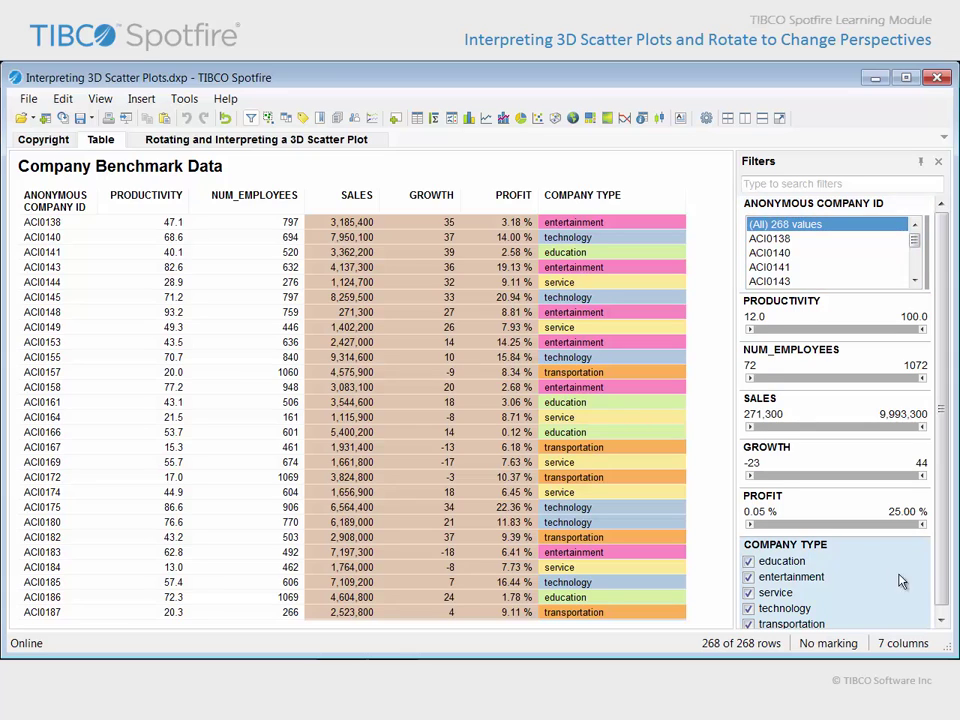
Go to the 'Rotating and Interpreting a 3D Scatter Plot' page showing Sales, Profit and Growth.
{"action": "left_click_drag", "start_coordinate": [938, 574], "coordinate": [942, 580]}
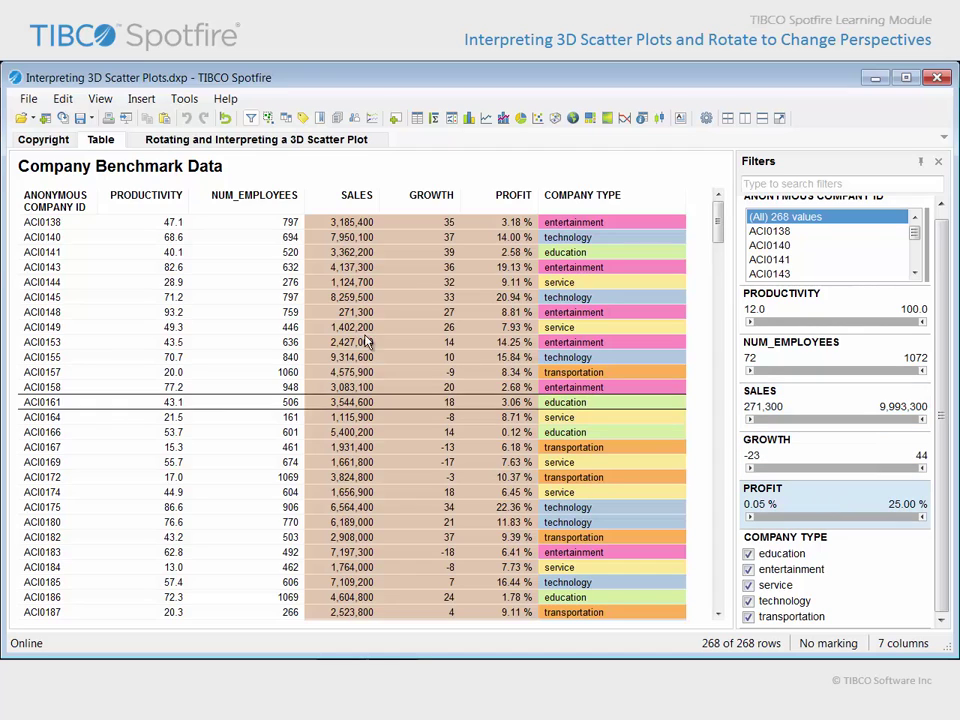
{"action": "left_click", "coordinate": [242, 143]}
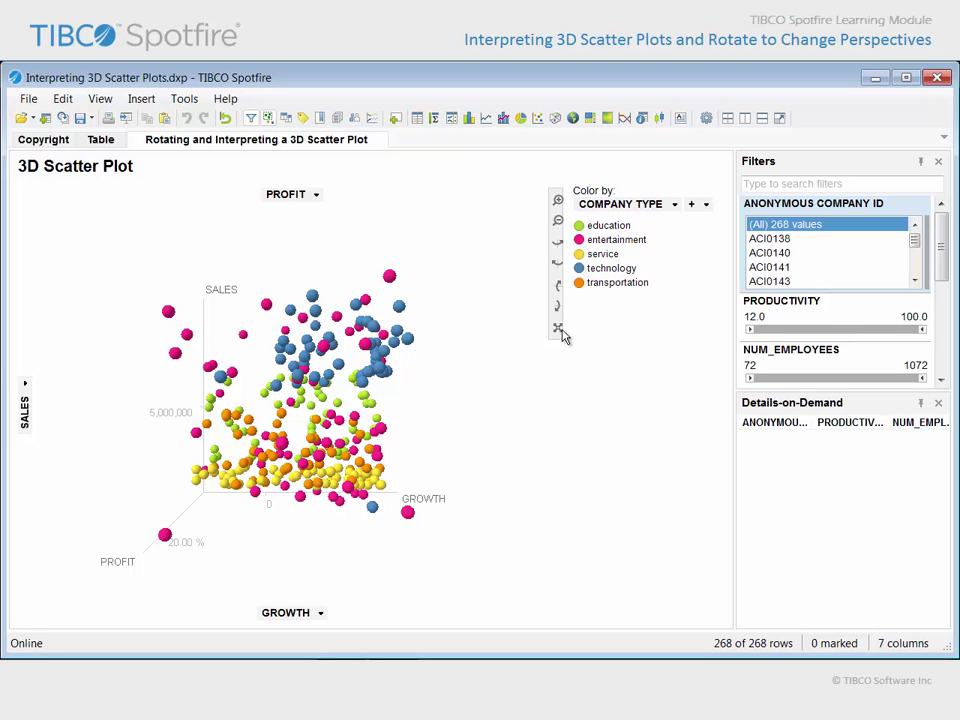
Rotate and tilt the Sales, Profit and Growth point cloud with the navigation toolbar's rotate buttons.
{"action": "left_click", "coordinate": [558, 245]}
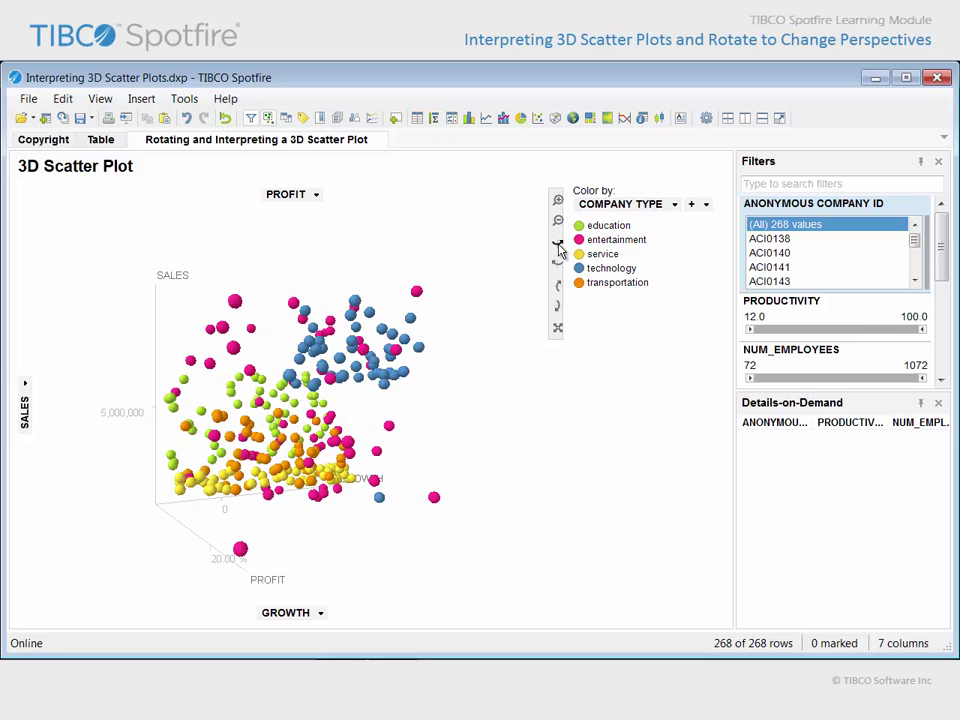
{"action": "left_click", "coordinate": [558, 288]}
{"action": "left_click", "coordinate": [558, 288]}
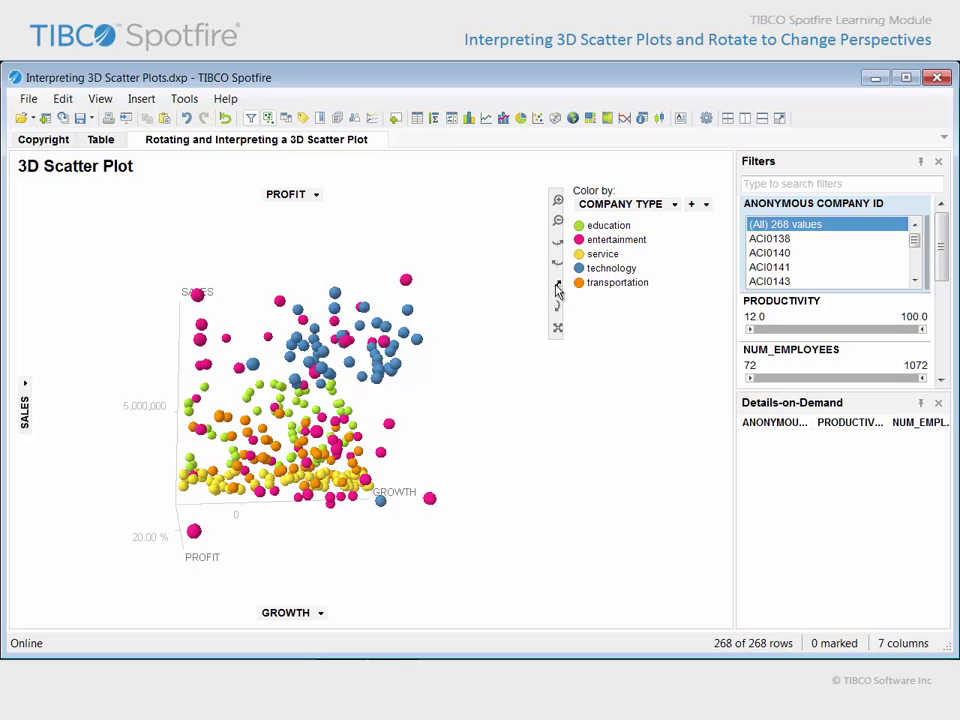
{"action": "left_click", "coordinate": [558, 310]}
{"action": "left_click", "coordinate": [558, 310]}
Ctrl+right-drag the plot through several angles until the education companies appear as a distinct cluster.
{"action": "key", "text": "ctrl"}
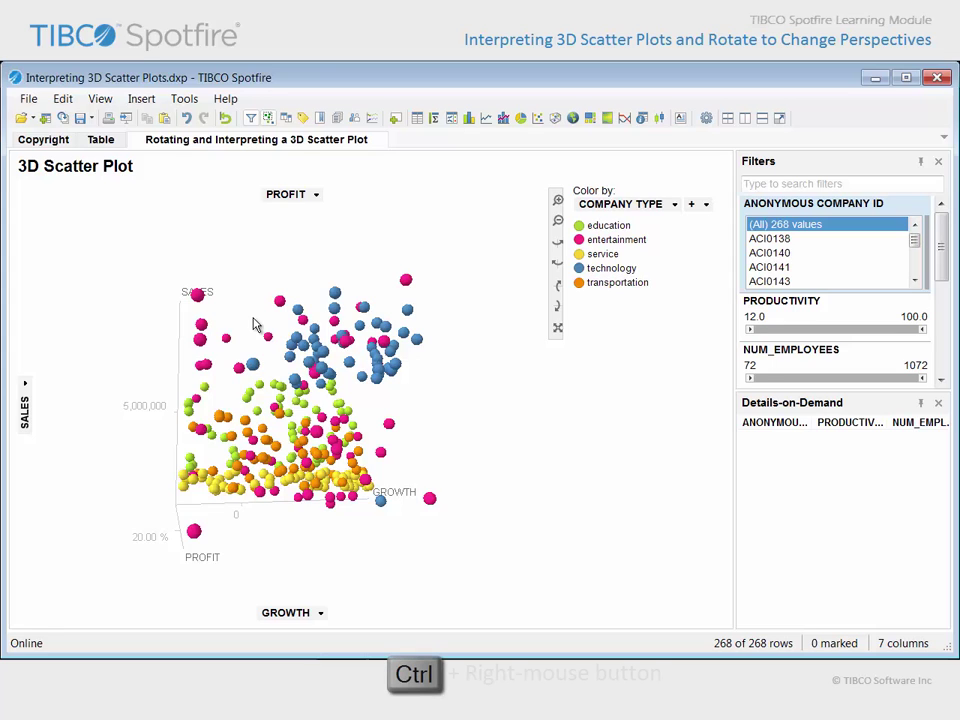
{"action": "left_click_drag", "start_coordinate": [253, 318], "coordinate": [126, 290]}
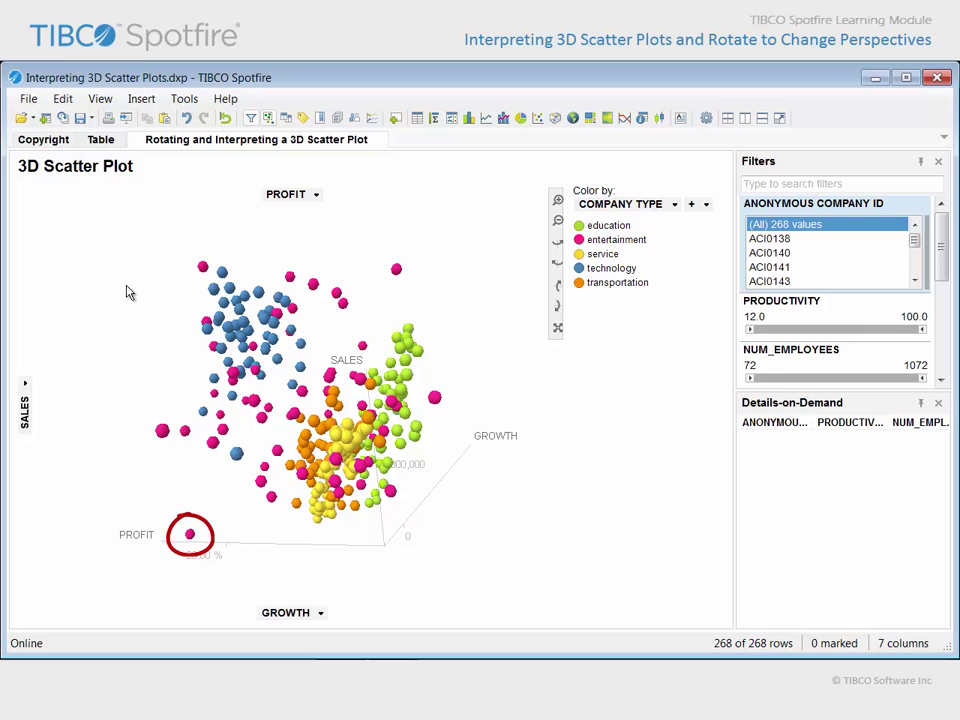
{"action": "mouse_move", "coordinate": [127, 292]}
{"action": "left_mouse_down"}
{"action": "mouse_move", "coordinate": [214, 298]}
{"action": "mouse_move", "coordinate": [231, 287]}
{"action": "mouse_move", "coordinate": [229, 274]}
{"action": "mouse_move", "coordinate": [231, 285]}
{"action": "left_mouse_up"}
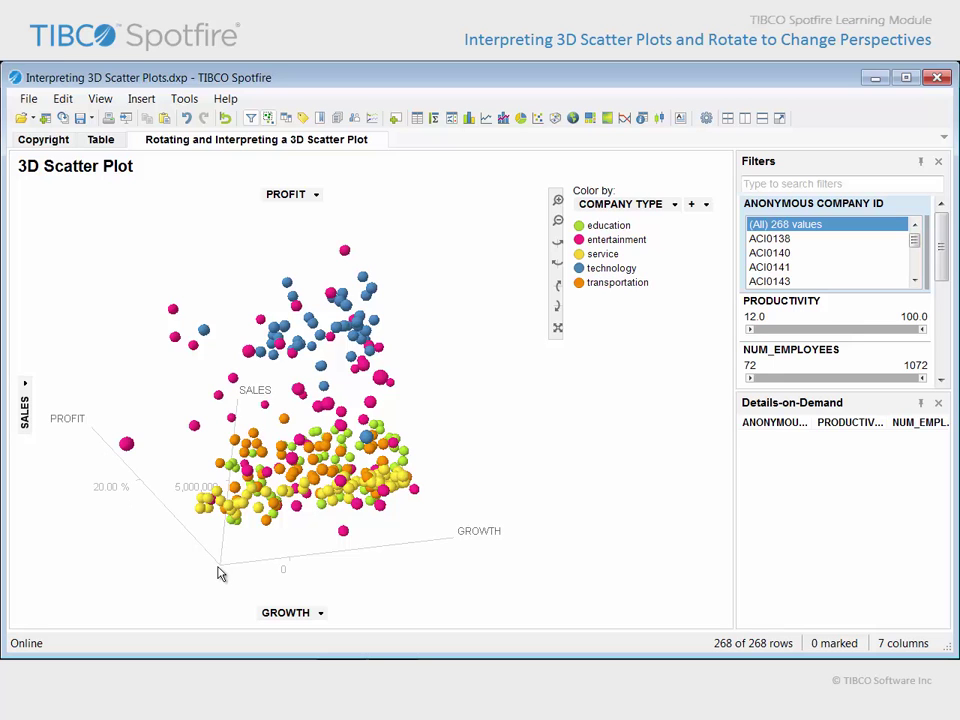
{"action": "left_click_drag", "start_coordinate": [426, 396], "coordinate": [322, 438]}
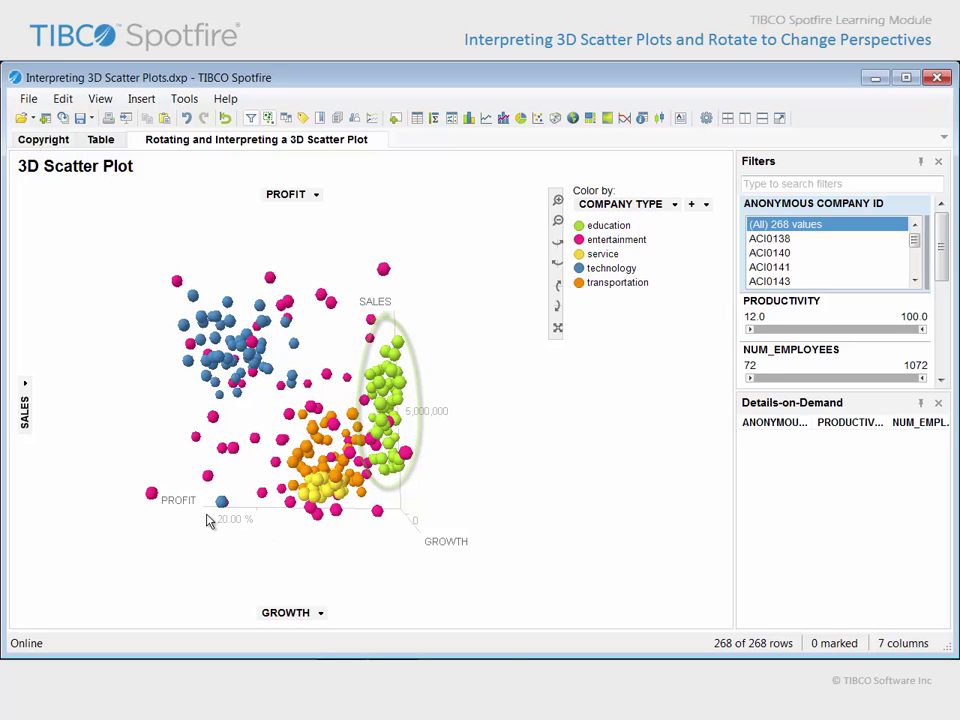
Rotate the plot to separate the education layer, low-profit band and technology cluster, then zoom out.
{"action": "left_click_drag", "start_coordinate": [415, 480], "coordinate": [405, 524]}
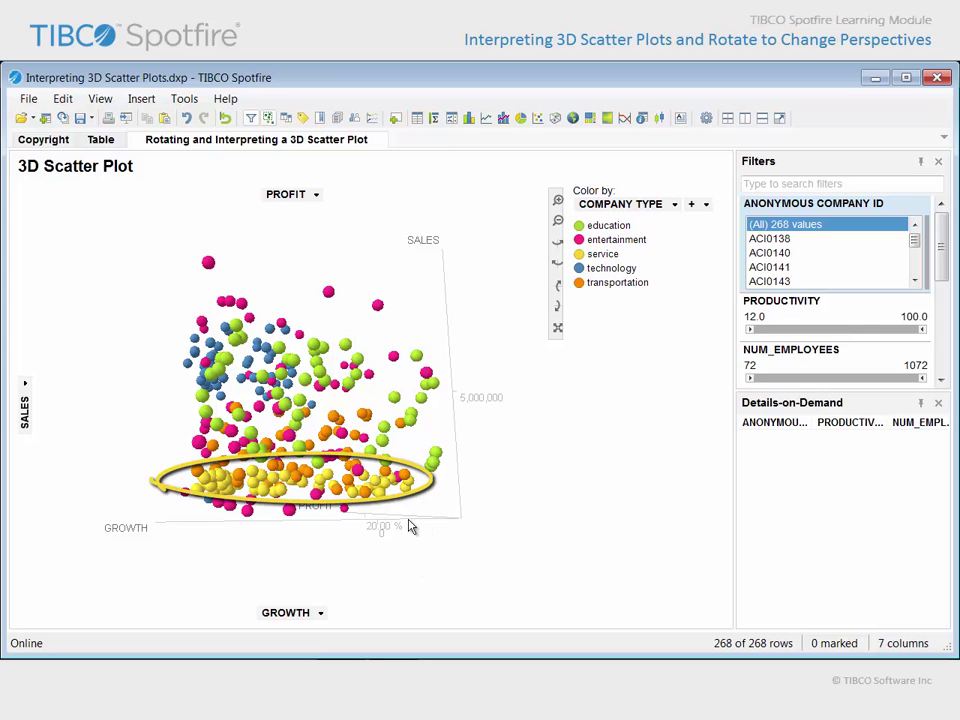
{"action": "left_click_drag", "start_coordinate": [190, 519], "coordinate": [261, 510]}
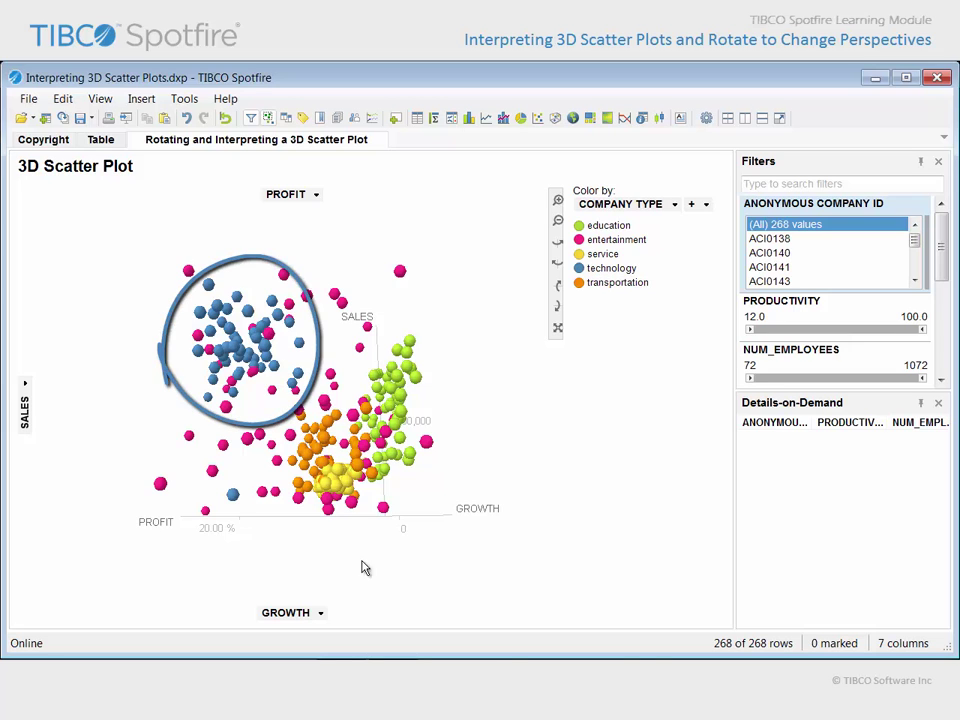
{"action": "left_click_drag", "start_coordinate": [396, 542], "coordinate": [380, 544]}
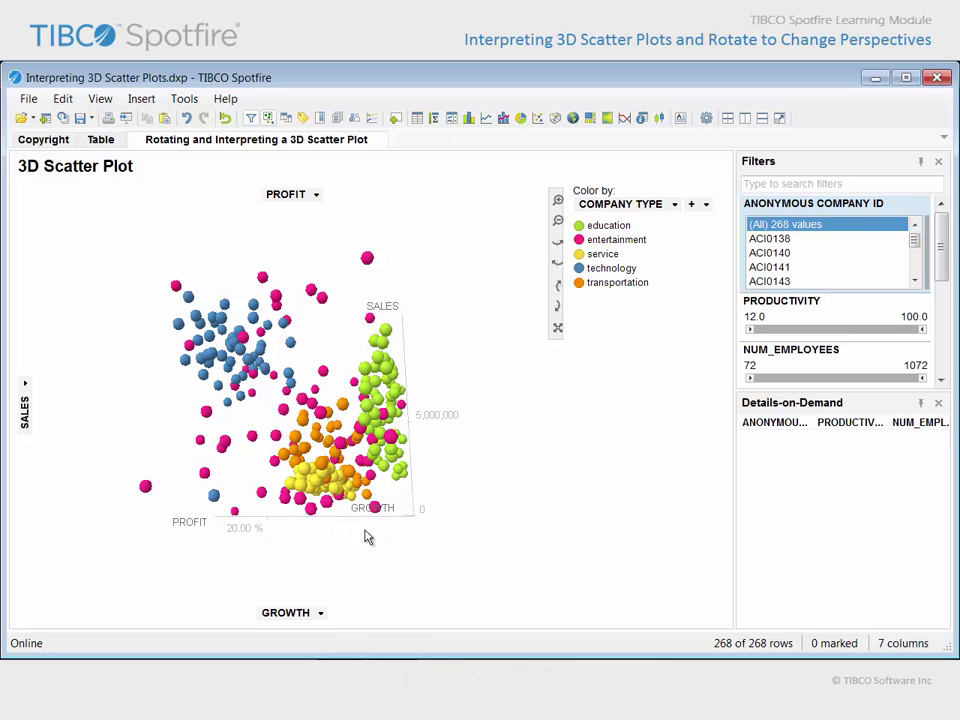
{"action": "left_click_drag", "start_coordinate": [331, 520], "coordinate": [390, 330]}
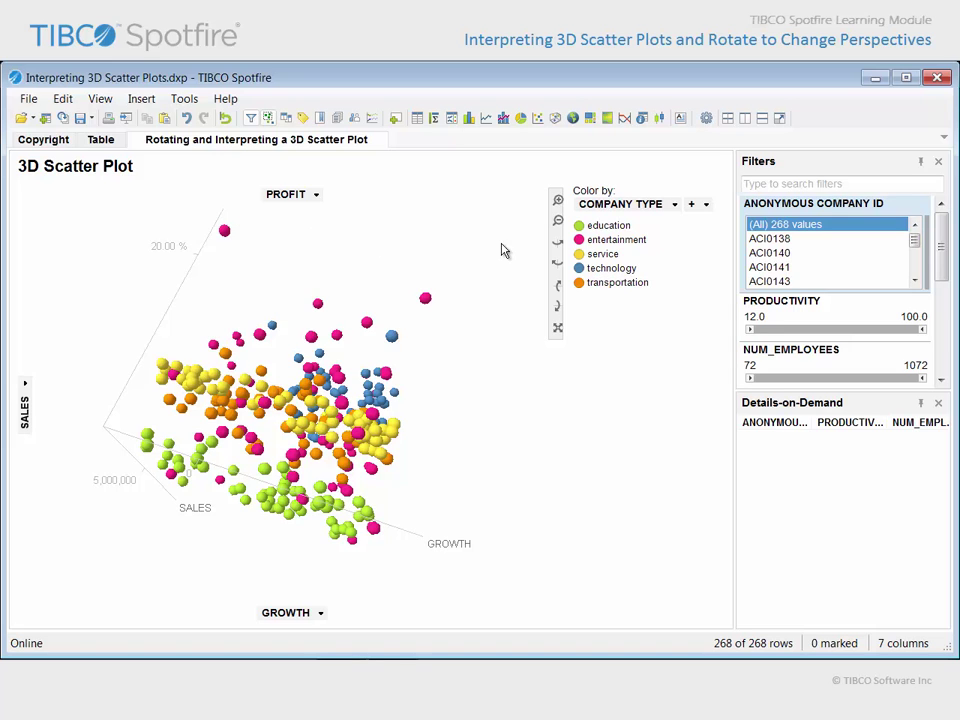
{"action": "left_click", "coordinate": [558, 222]}
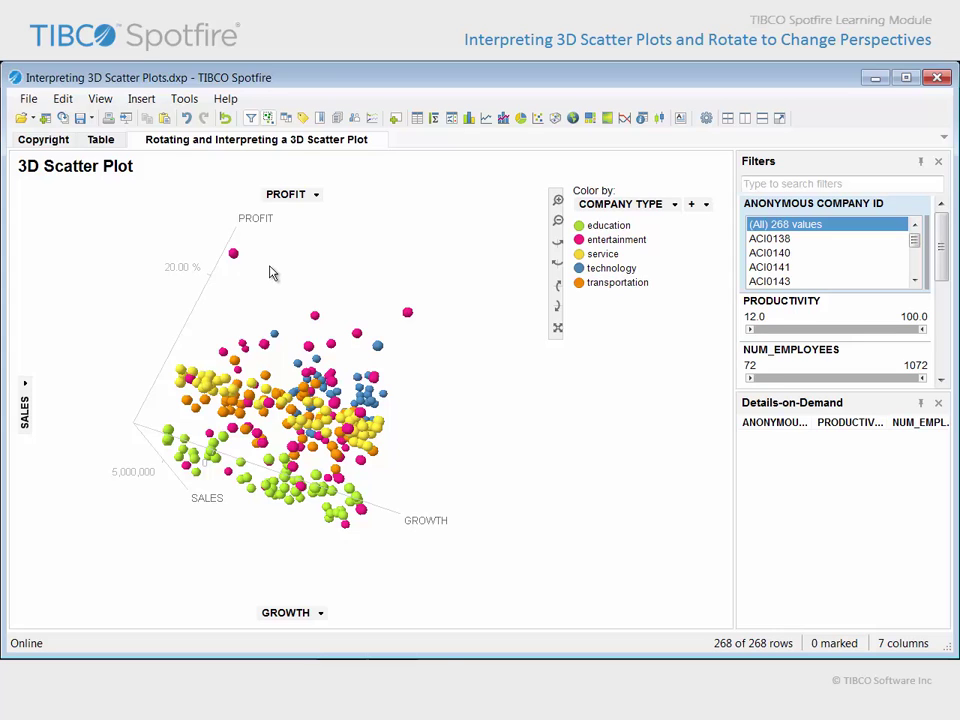
{"action": "key", "text": "shift"}
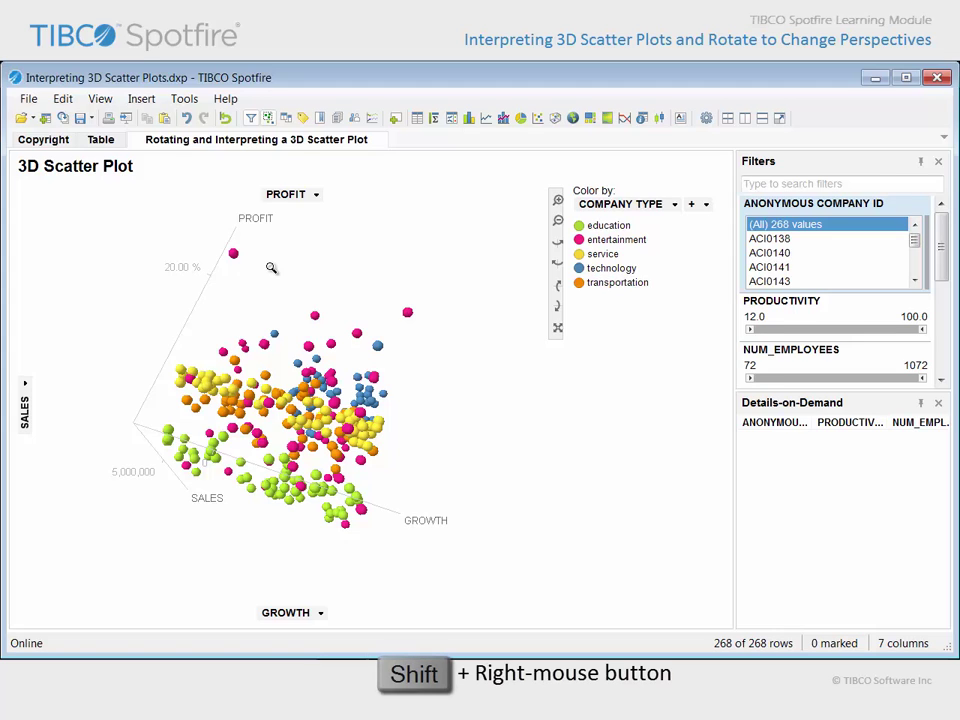
{"action": "left_click_drag", "start_coordinate": [271, 267], "coordinate": [286, 250]}
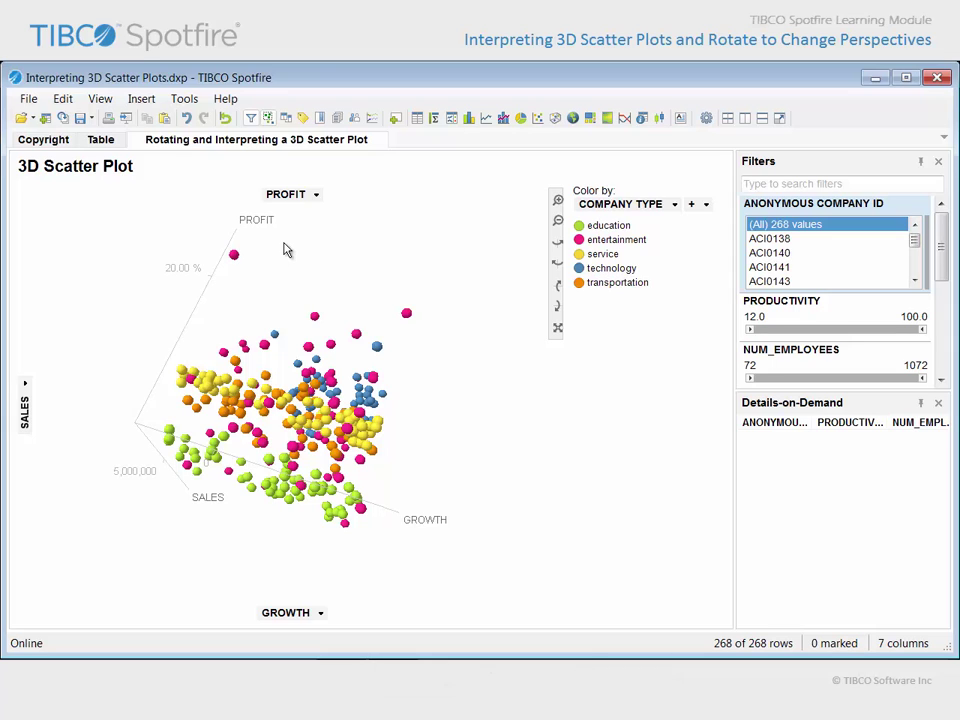
Reset the 3D plot's navigation to its default view and rotate it to a new perspective.
{"action": "right_click", "coordinate": [320, 281]}
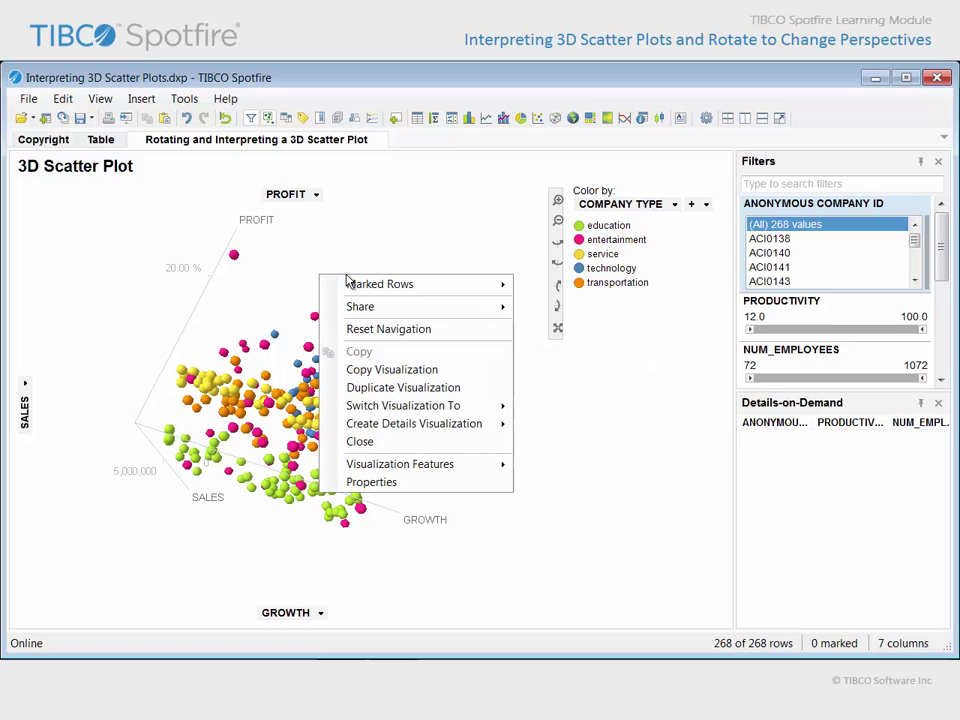
{"action": "left_click", "coordinate": [463, 329]}
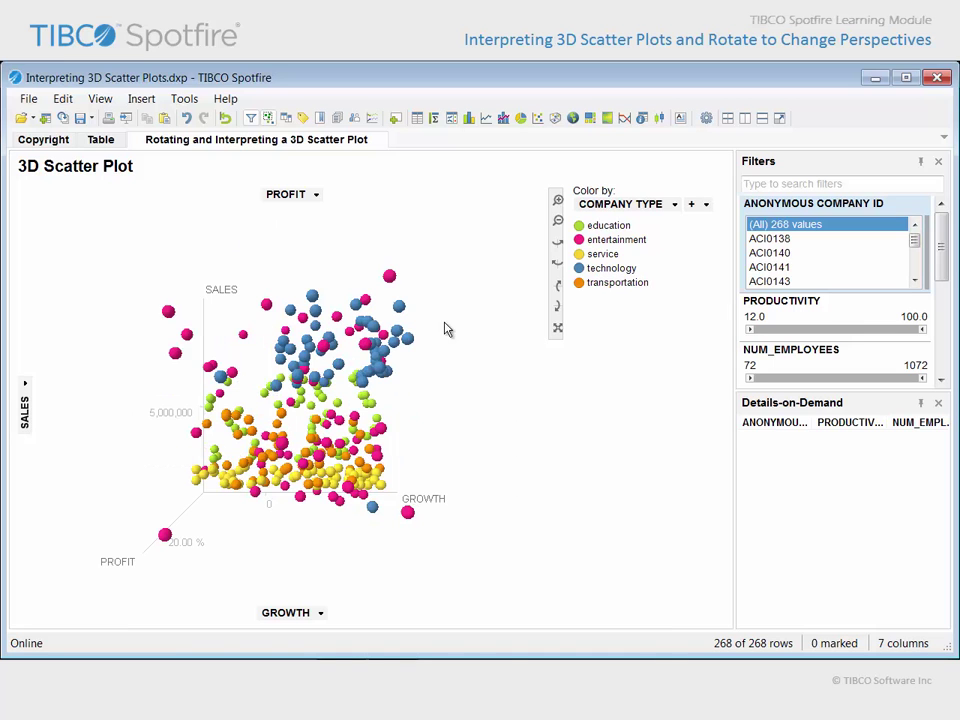
{"action": "left_click_drag", "start_coordinate": [407, 296], "coordinate": [315, 285]}
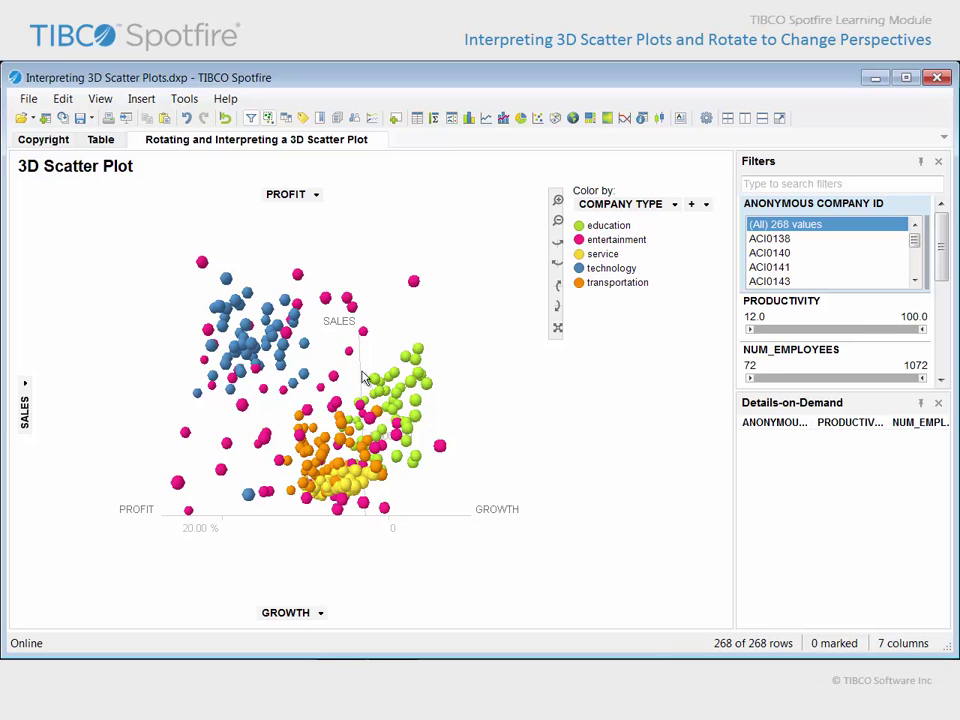
Mark a technology point to inspect it, clear the marking, and exclude transportation companies in the filter.
{"action": "left_click", "coordinate": [249, 499]}
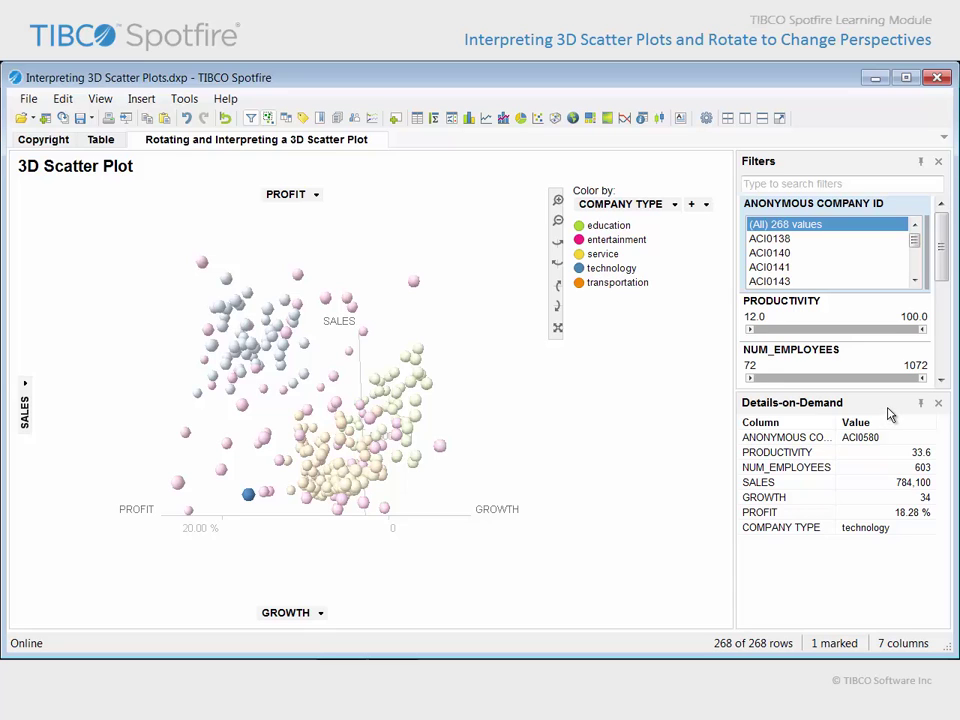
{"action": "left_click", "coordinate": [462, 400]}
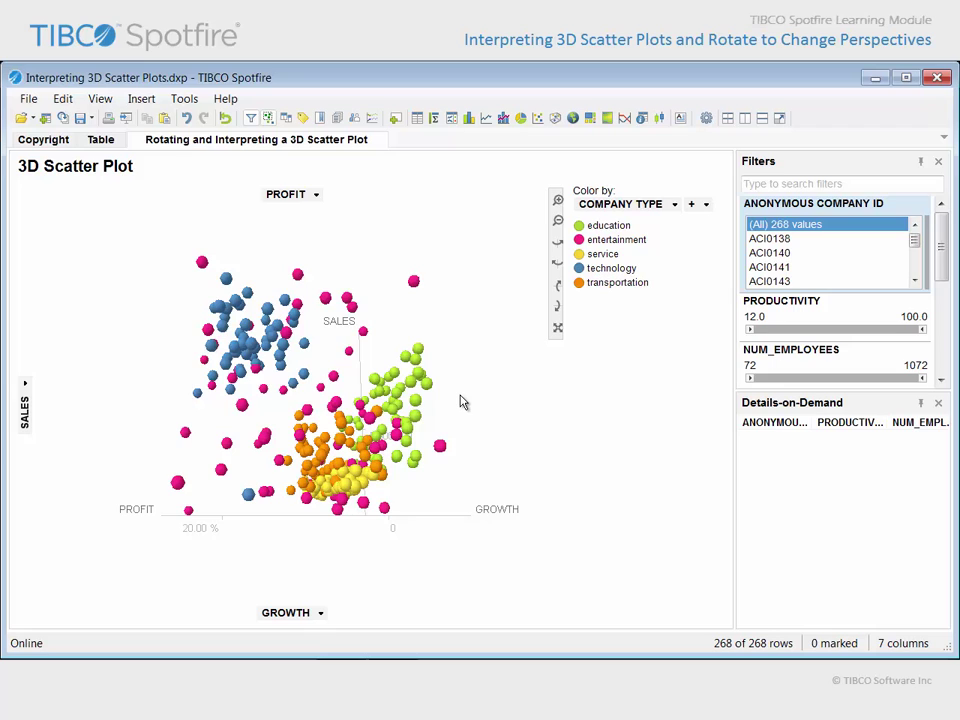
{"action": "left_click_drag", "start_coordinate": [942, 236], "coordinate": [940, 325]}
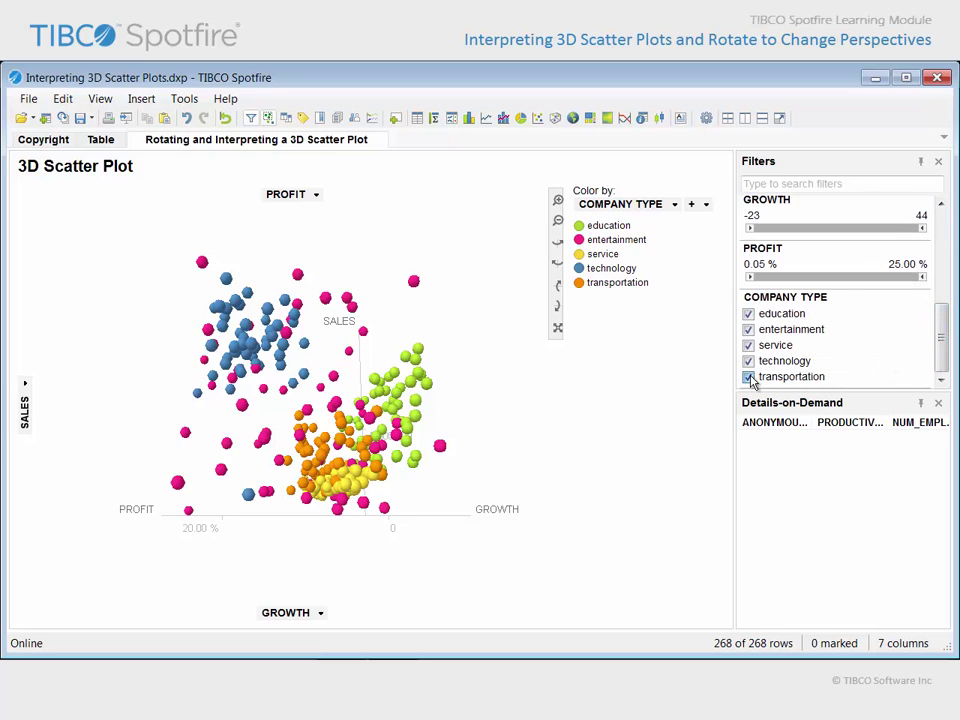
{"action": "left_click", "coordinate": [749, 378]}
Toggle the Company Type checkboxes until only entertainment is excluded, leaving 209 of 268 companies.
{"action": "left_click", "coordinate": [749, 315]}
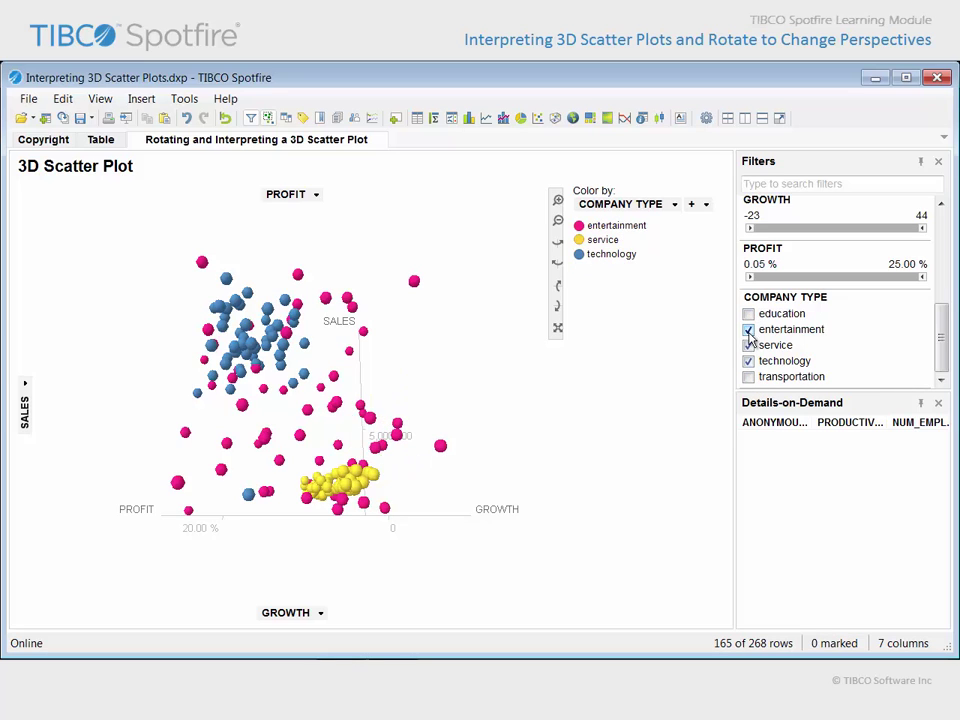
{"action": "left_click", "coordinate": [749, 345]}
{"action": "left_click", "coordinate": [749, 329]}
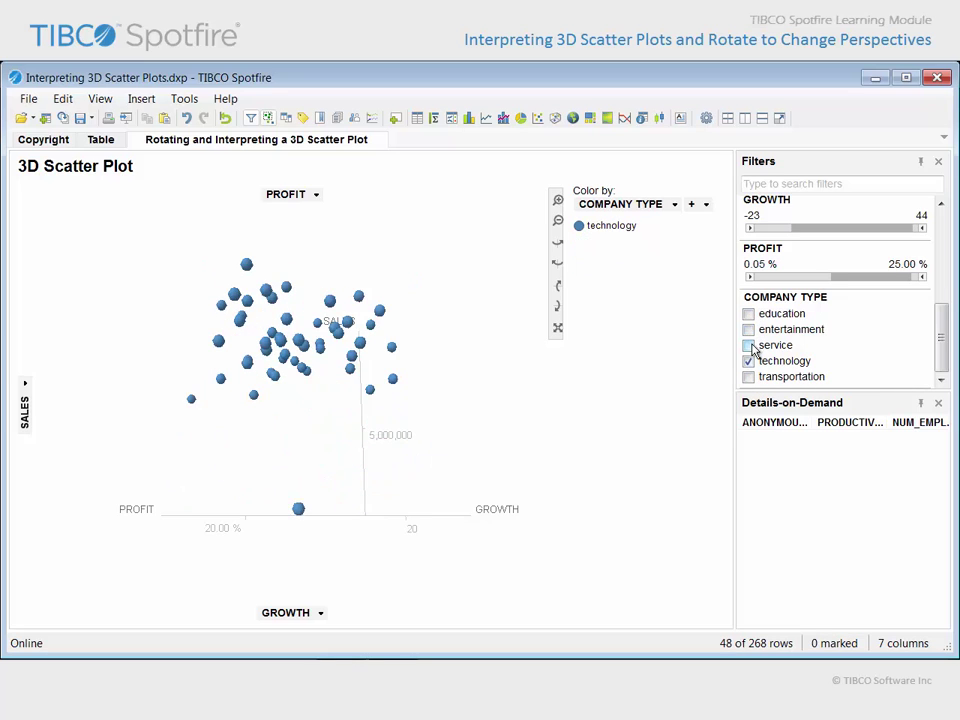
{"action": "left_click", "coordinate": [749, 377]}
{"action": "left_click", "coordinate": [749, 362]}
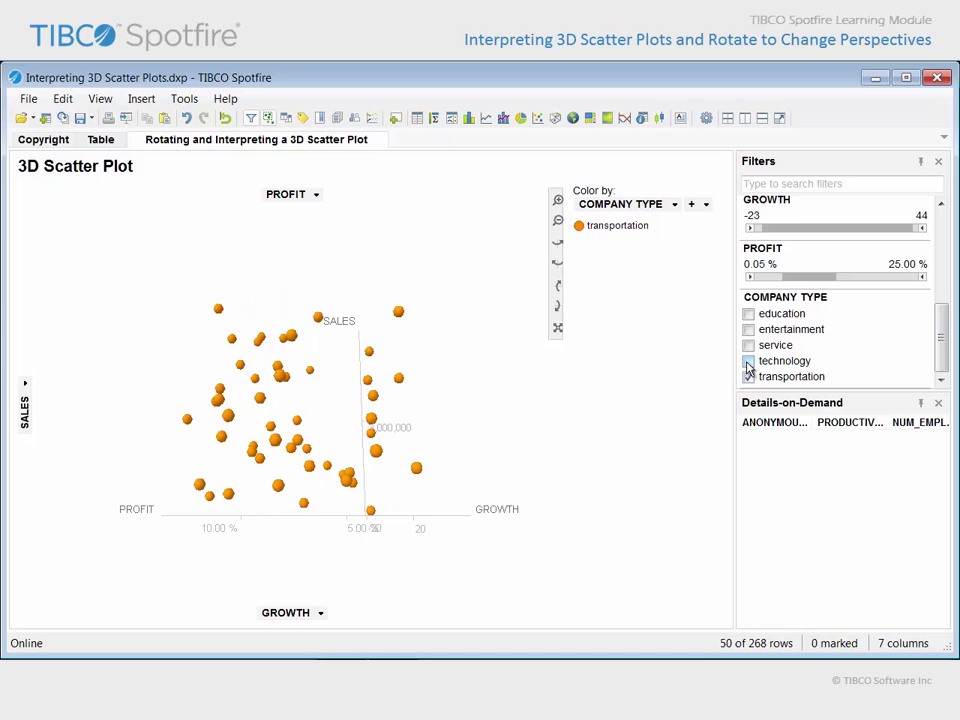
{"action": "left_click", "coordinate": [749, 362]}
{"action": "left_click", "coordinate": [750, 345]}
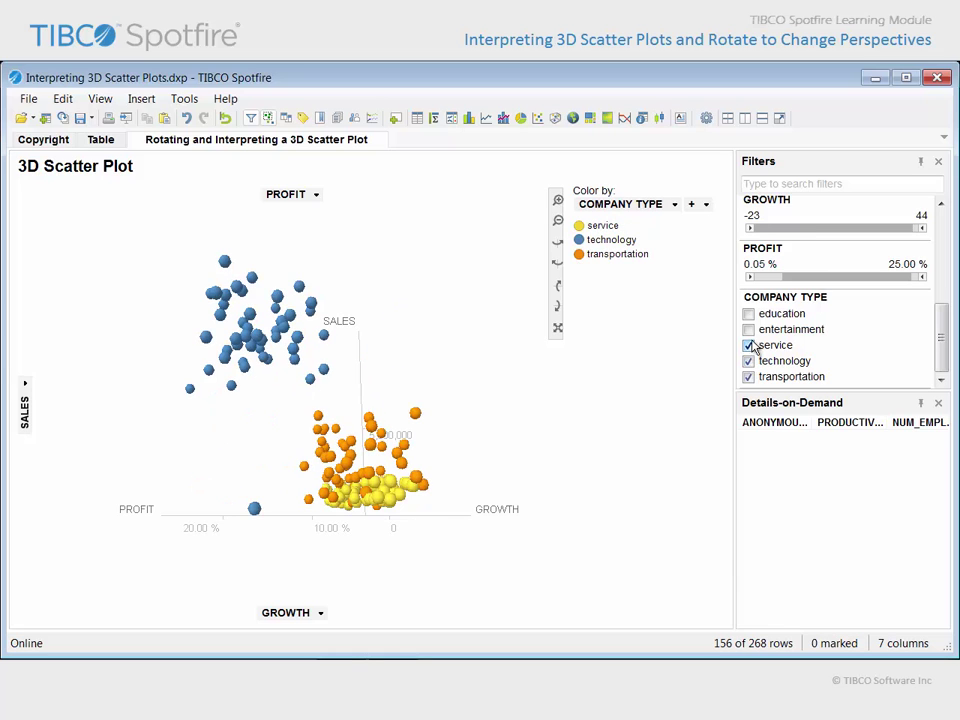
{"action": "left_click", "coordinate": [750, 329]}
{"action": "left_click", "coordinate": [749, 314]}
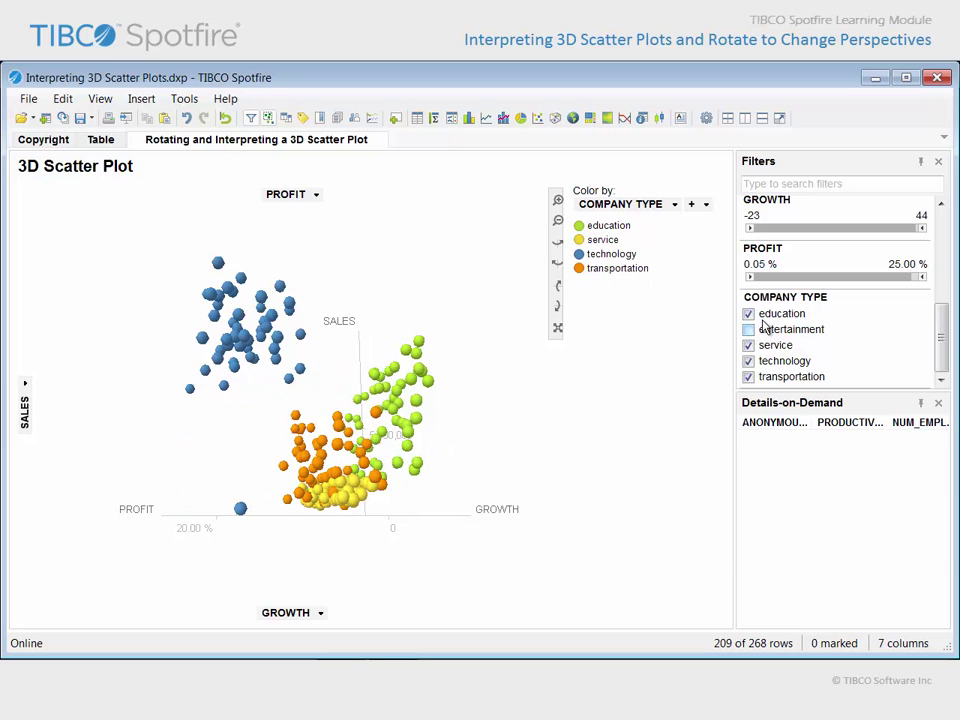
Trellis the plot by Company Type into four panels and rotate all panels to a new angle.
{"action": "left_click_drag", "start_coordinate": [867, 341], "coordinate": [498, 403]}
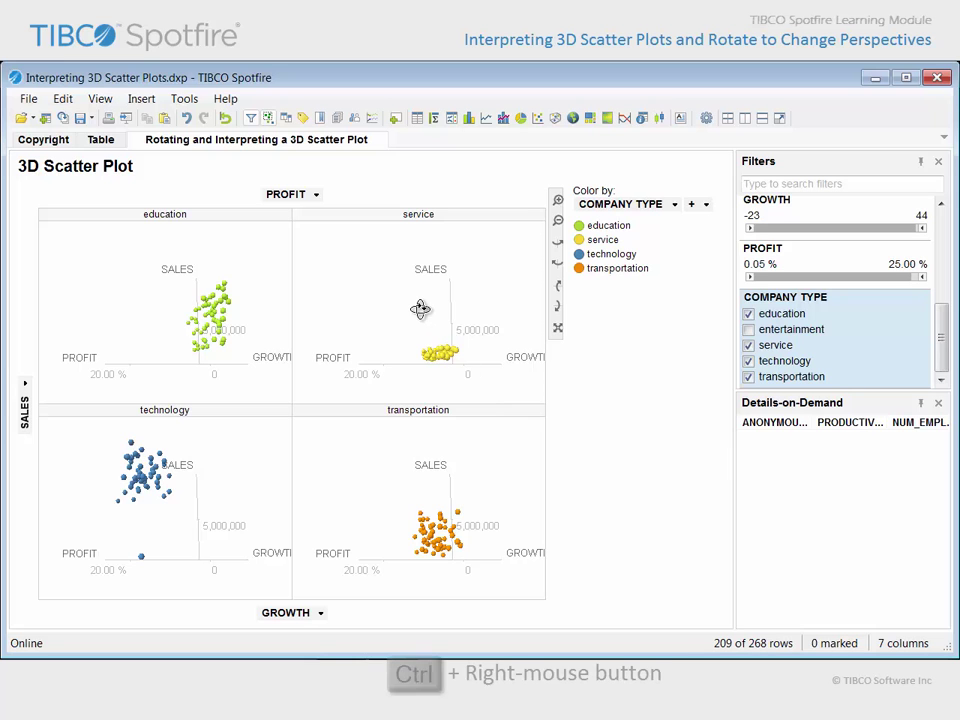
{"action": "left_click_drag", "start_coordinate": [419, 314], "coordinate": [317, 313]}
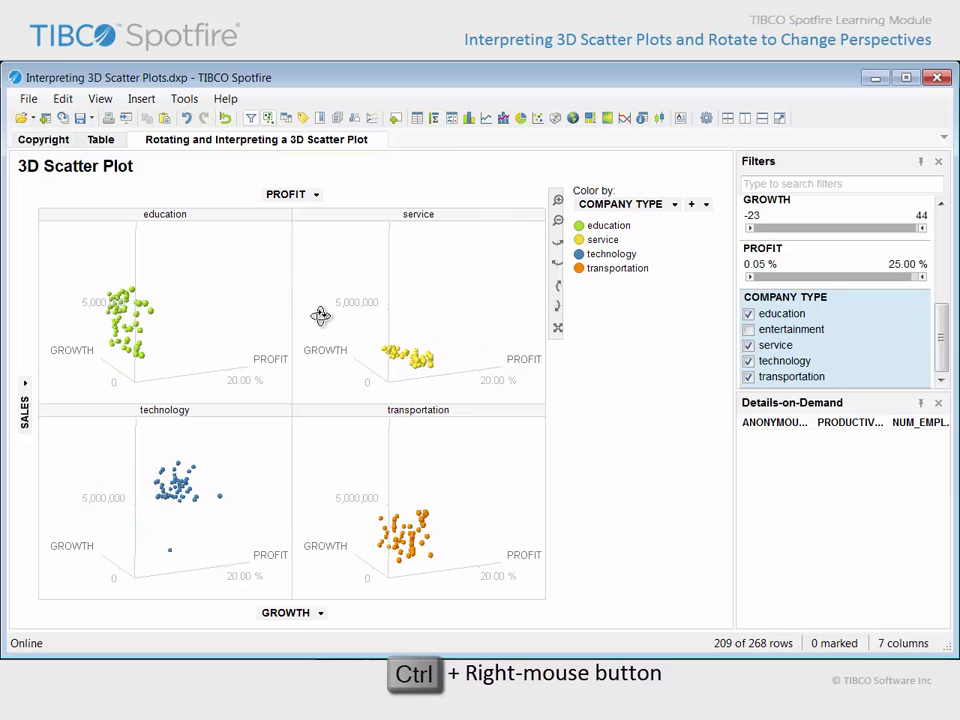